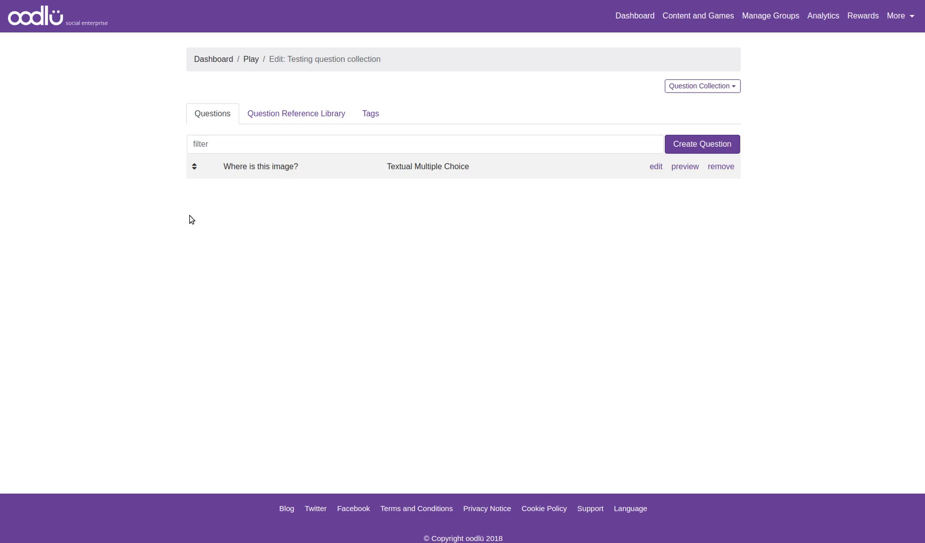
Start a new Textual Multiple Choice question in the Testing collection
{"action": "left_click", "coordinate": [679, 147]}
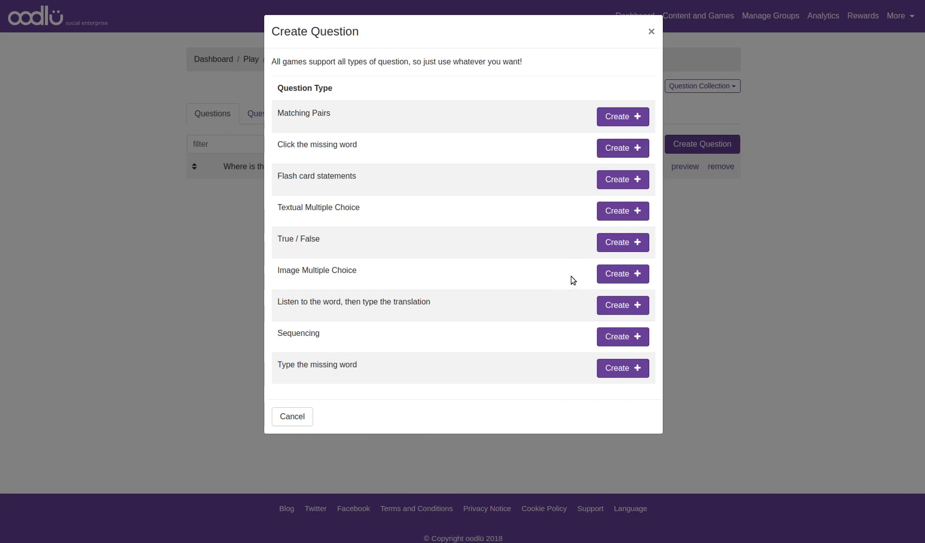
{"action": "left_click", "coordinate": [614, 275]}
{"action": "left_click", "coordinate": [623, 212]}
Enter 'Where is Paris?' with France correct, Spain and Germany wrong, and save
{"action": "left_click", "coordinate": [375, 104]}
{"action": "type", "text": "W"}
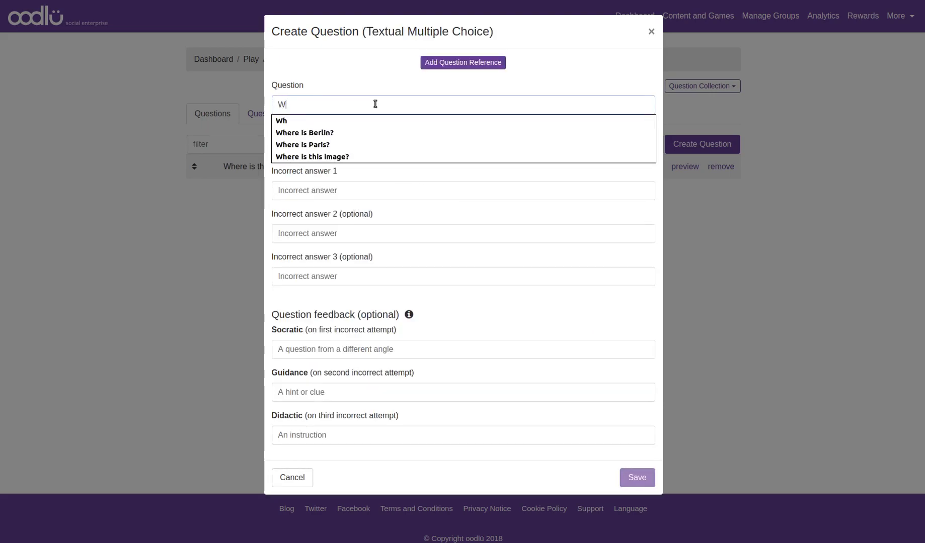
{"action": "left_click", "coordinate": [343, 145]}
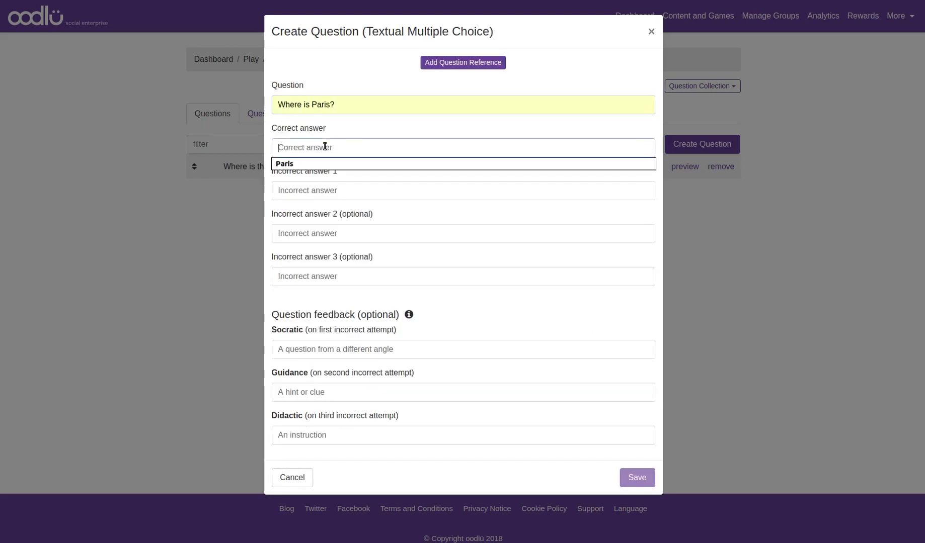
{"action": "left_click", "coordinate": [310, 163]}
{"action": "double_click", "coordinate": [316, 147]}
{"action": "type", "text": "Fr"}
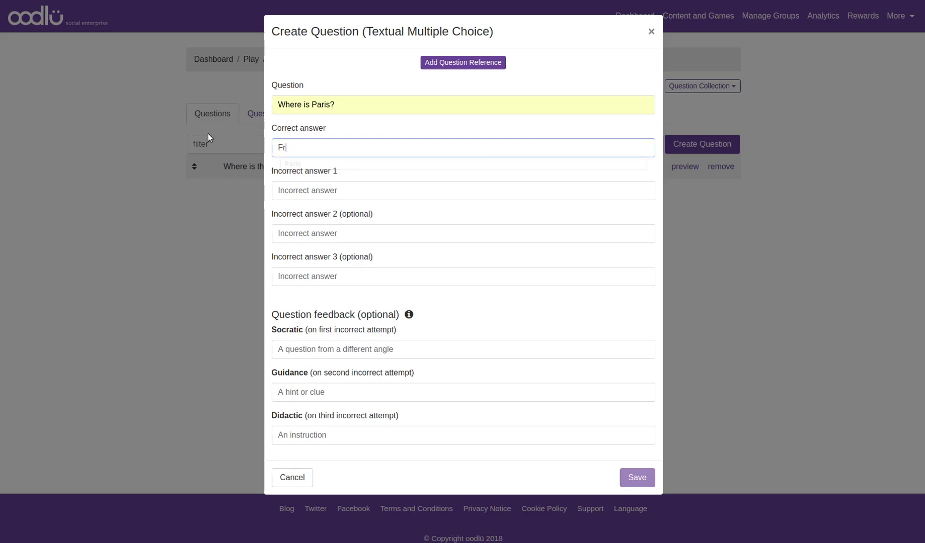
{"action": "type", "text": "ance"}
{"action": "key", "text": "Tab"}
{"action": "type", "text": "S"}
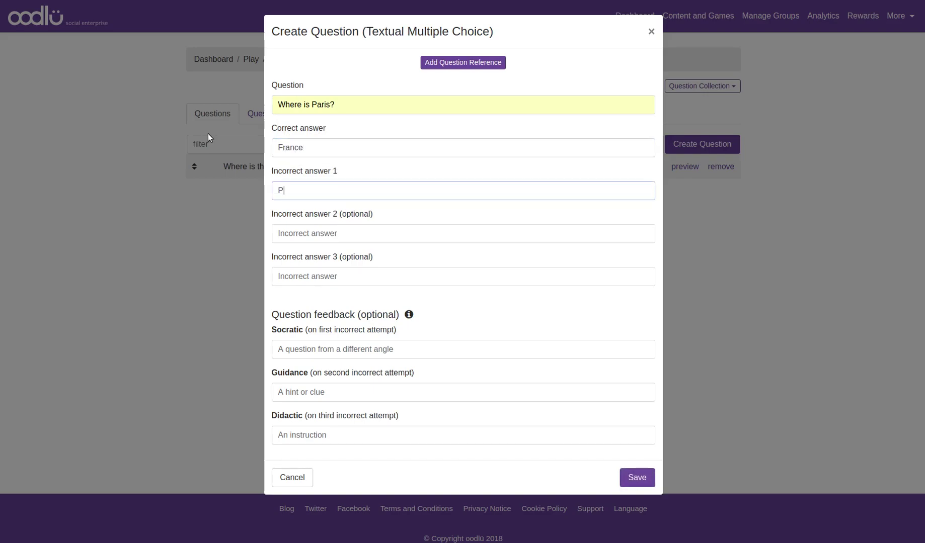
{"action": "type", "text": "Pai"}
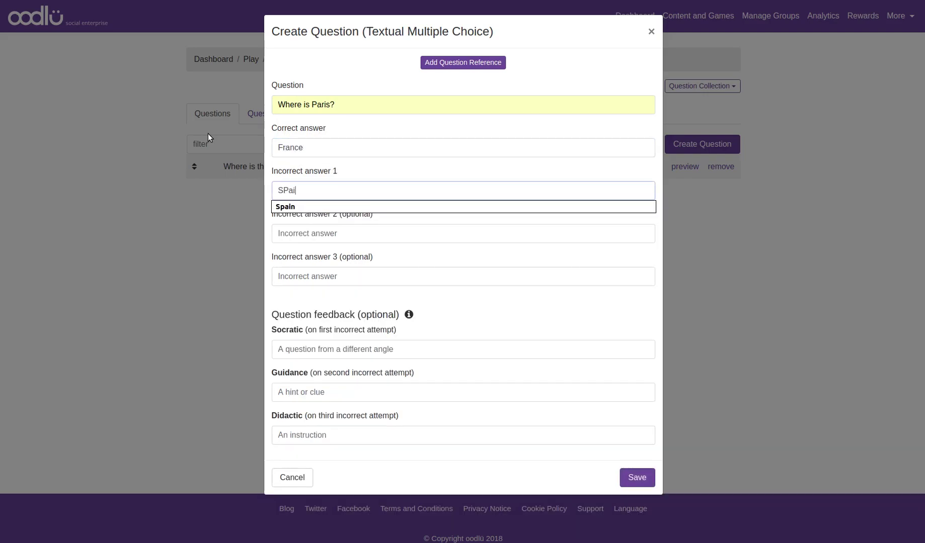
{"action": "key", "text": "Tab"}
{"action": "type", "text": "Ger"}
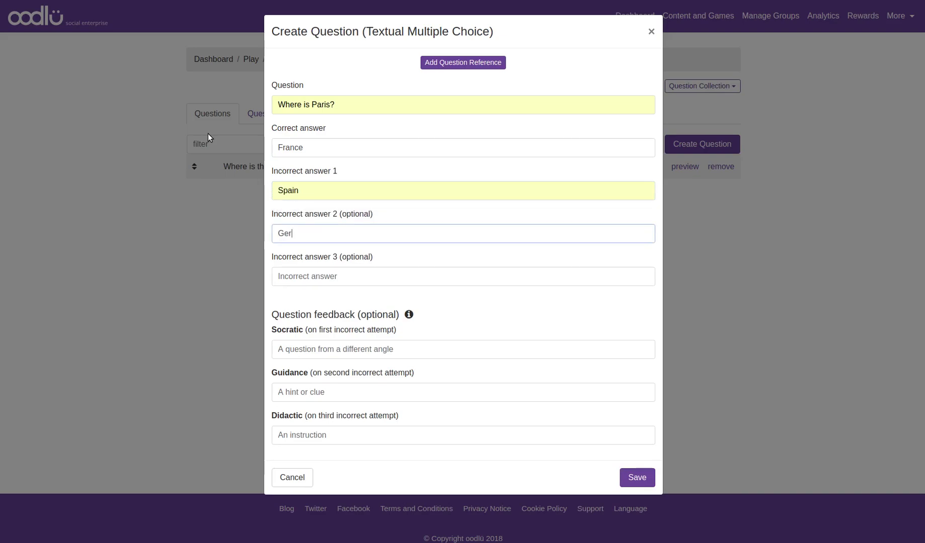
{"action": "type", "text": "many"}
{"action": "left_click", "coordinate": [639, 476]}
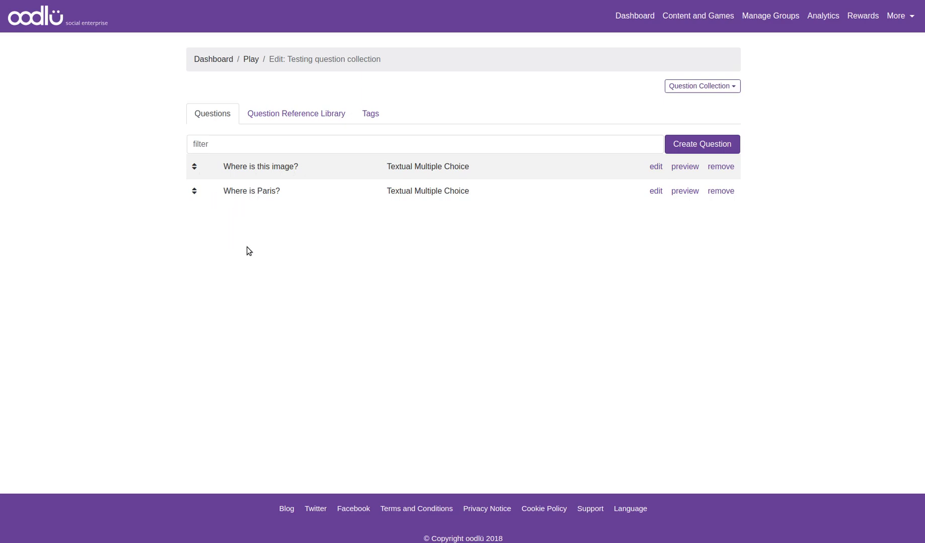
{"action": "left_click", "coordinate": [688, 170]}
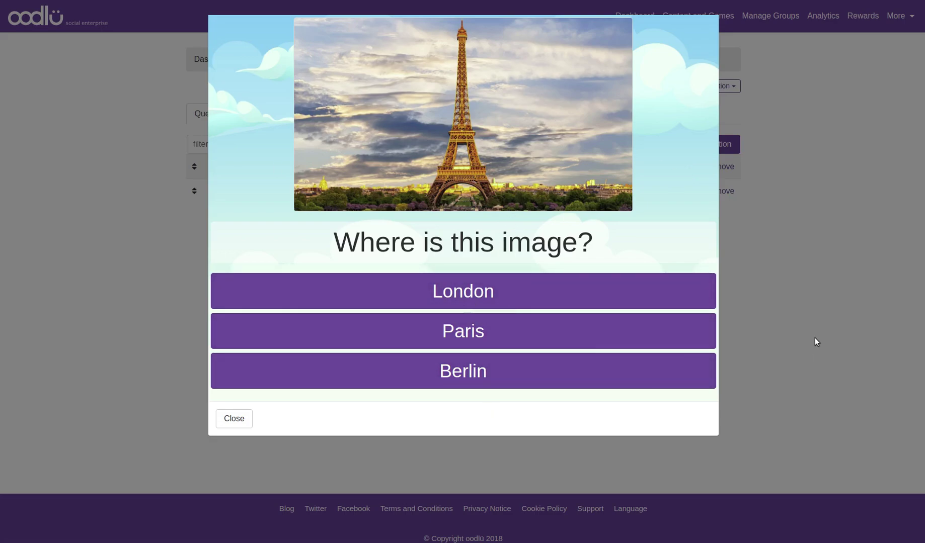
{"action": "left_click", "coordinate": [801, 288]}
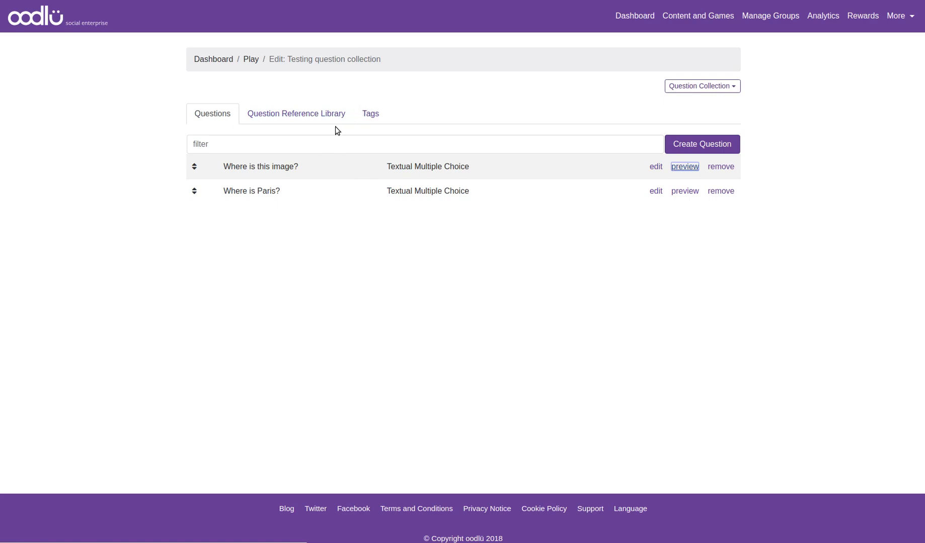
On the Tags tab, create the cities and Europe tags and assign them to the Testing collection
{"action": "left_click", "coordinate": [370, 125]}
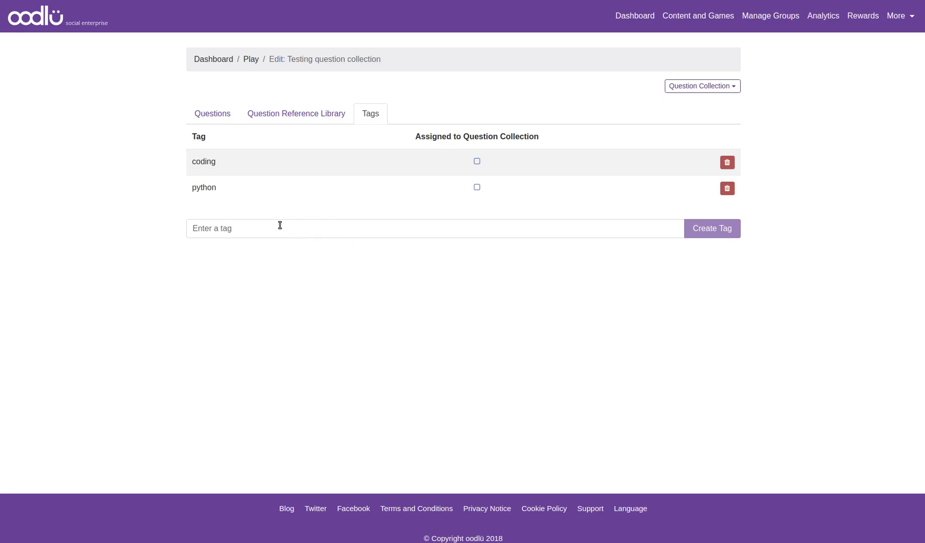
{"action": "left_click", "coordinate": [279, 226]}
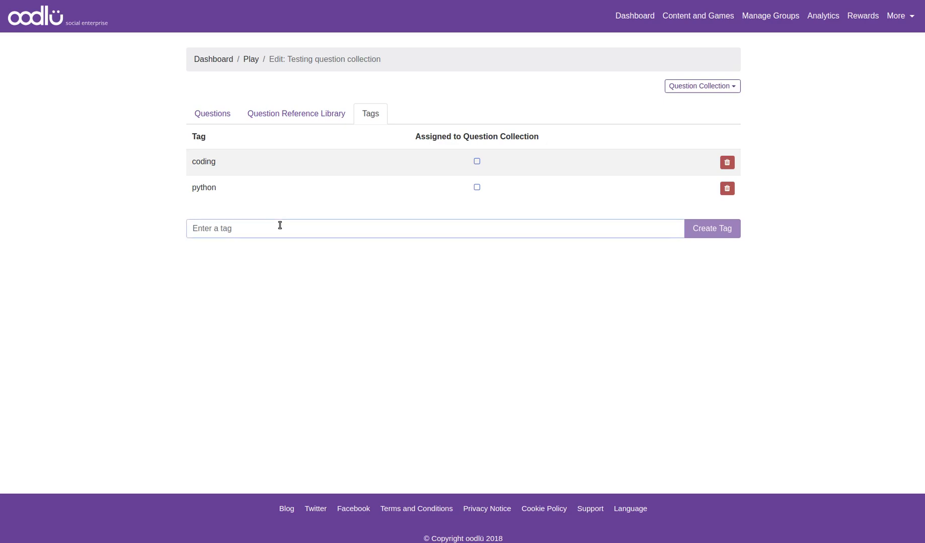
{"action": "type", "text": "geogr"}
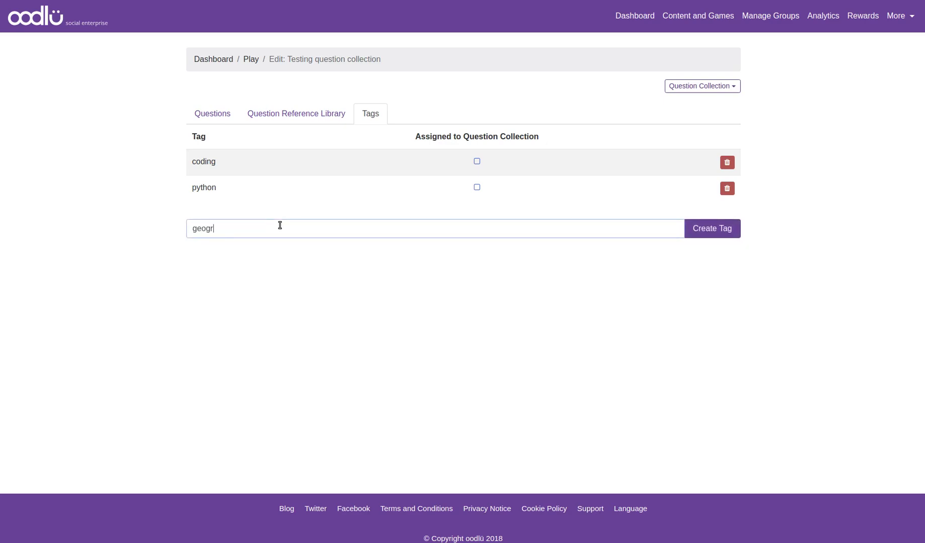
{"action": "type", "text": "aphy"}
{"action": "left_click", "coordinate": [712, 228]}
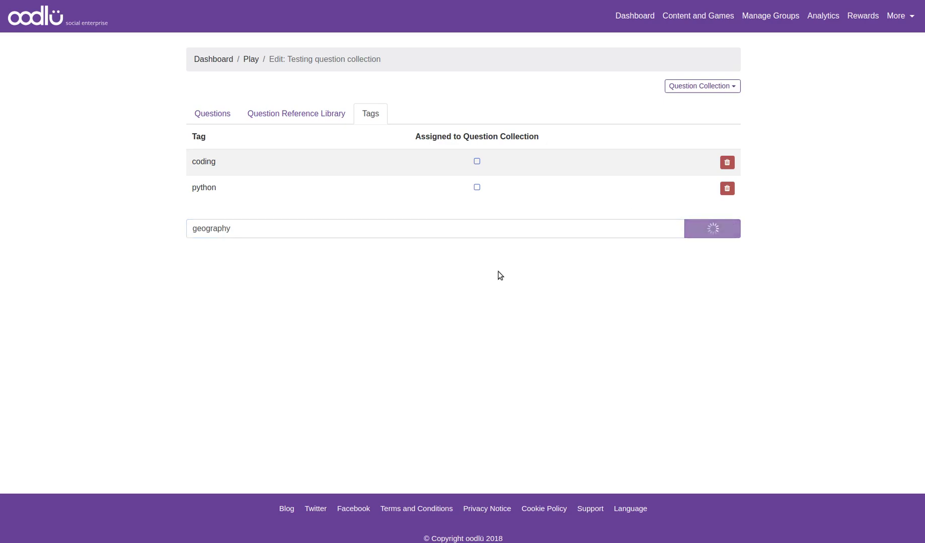
{"action": "left_click", "coordinate": [252, 252]}
{"action": "type", "text": "cit"}
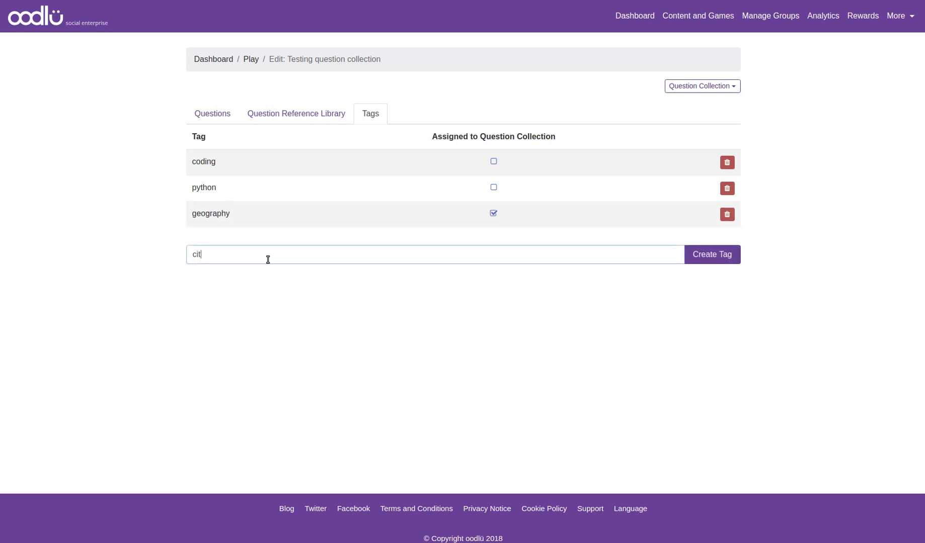
{"action": "type", "text": "ies"}
{"action": "left_click", "coordinate": [706, 259]}
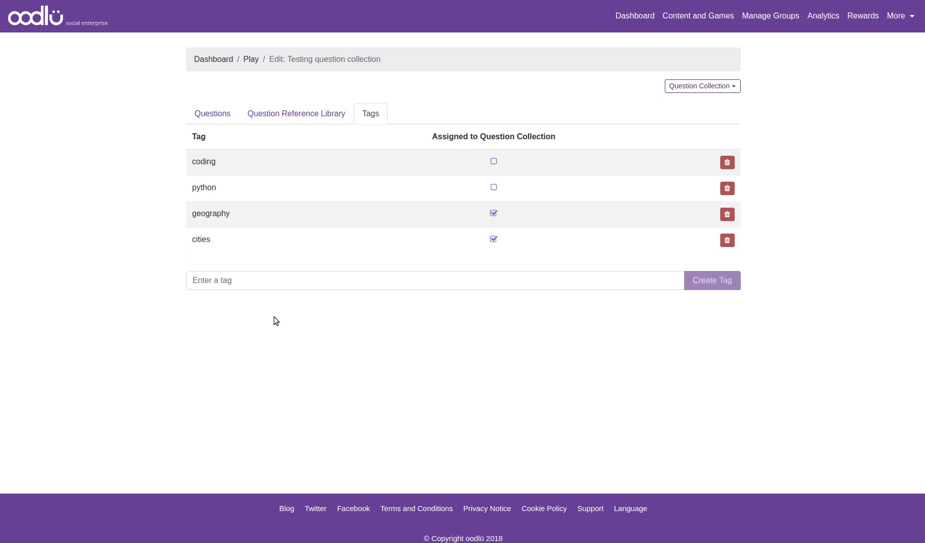
{"action": "left_click", "coordinate": [262, 277]}
{"action": "type", "text": "E"}
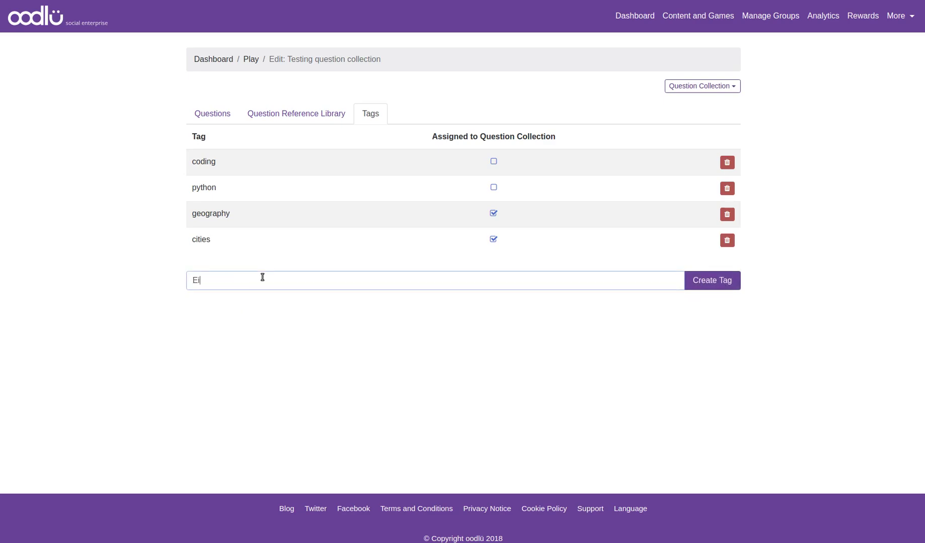
{"action": "type", "text": "urope"}
{"action": "left_click", "coordinate": [707, 281]}
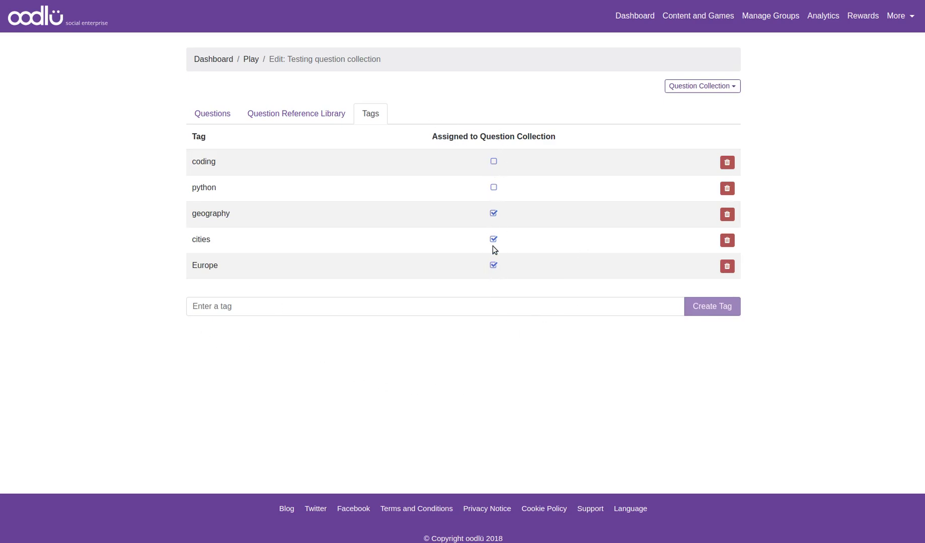
{"action": "left_click", "coordinate": [493, 214]}
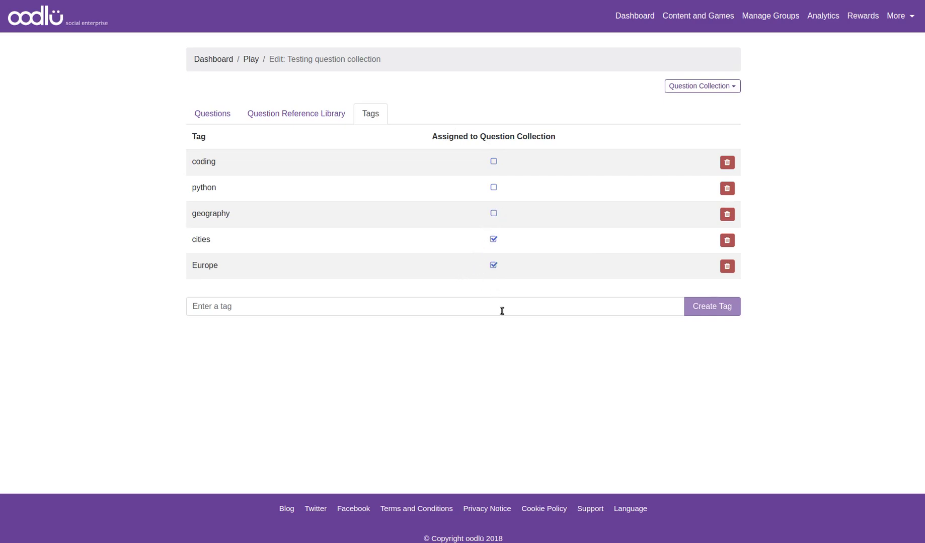
{"action": "left_click", "coordinate": [493, 214]}
In Content and Games, try the python and coding tag filters in turn
{"action": "left_click", "coordinate": [678, 20]}
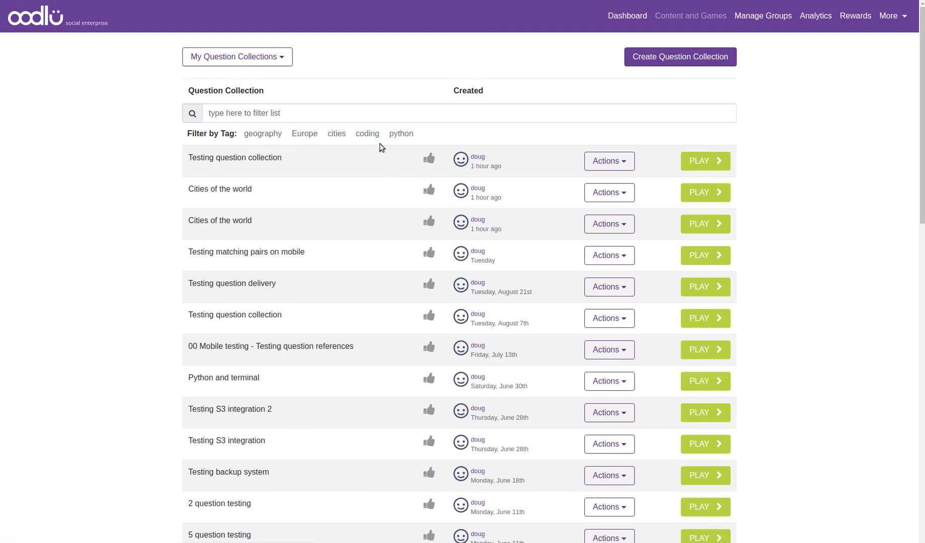
{"action": "left_click", "coordinate": [401, 134]}
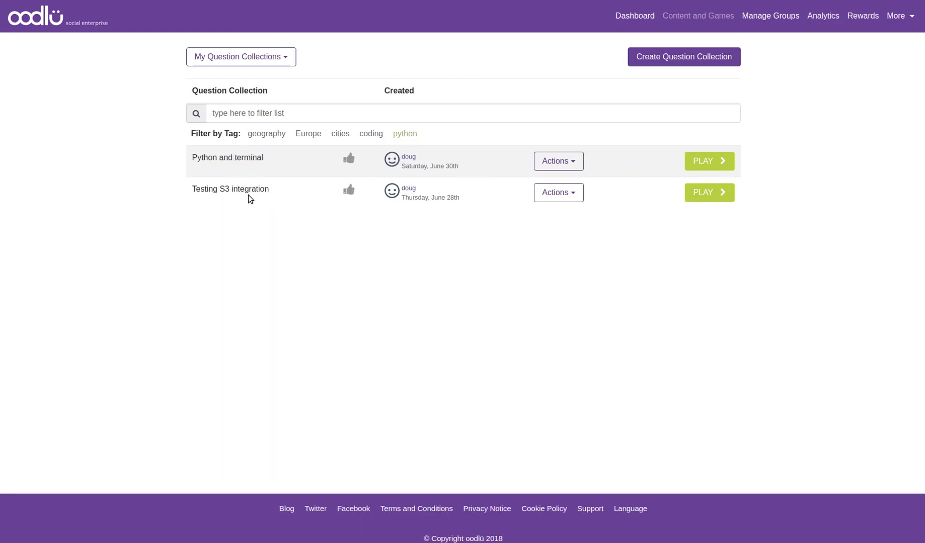
{"action": "left_click", "coordinate": [404, 134]}
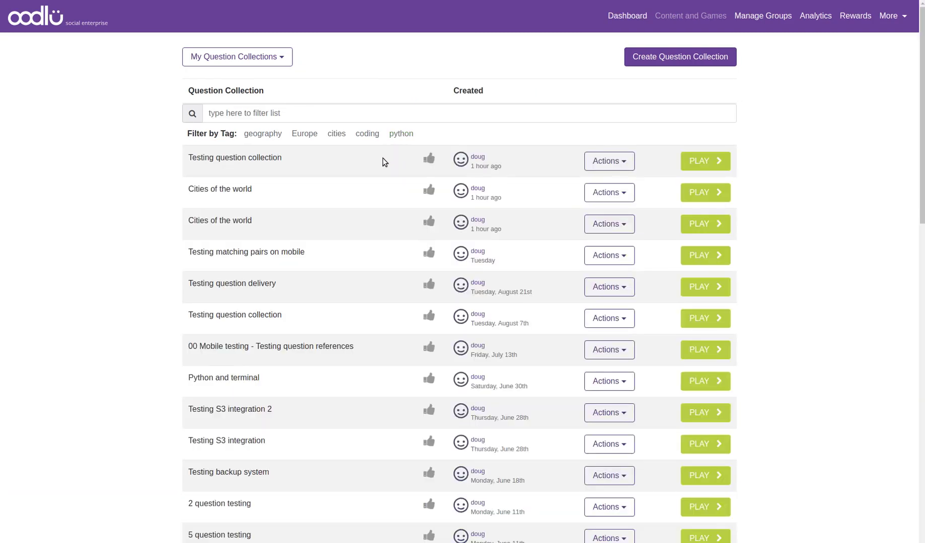
{"action": "left_click", "coordinate": [362, 134]}
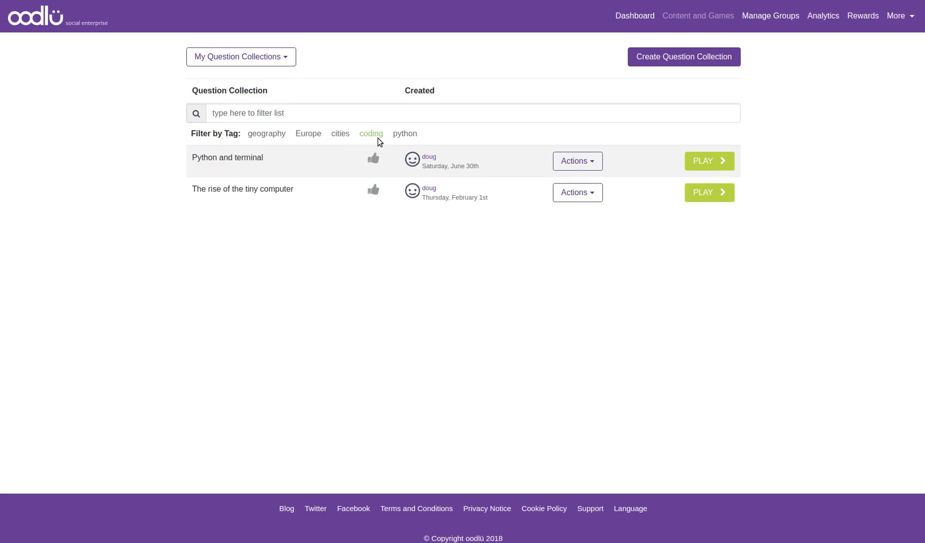
{"action": "left_click", "coordinate": [376, 136]}
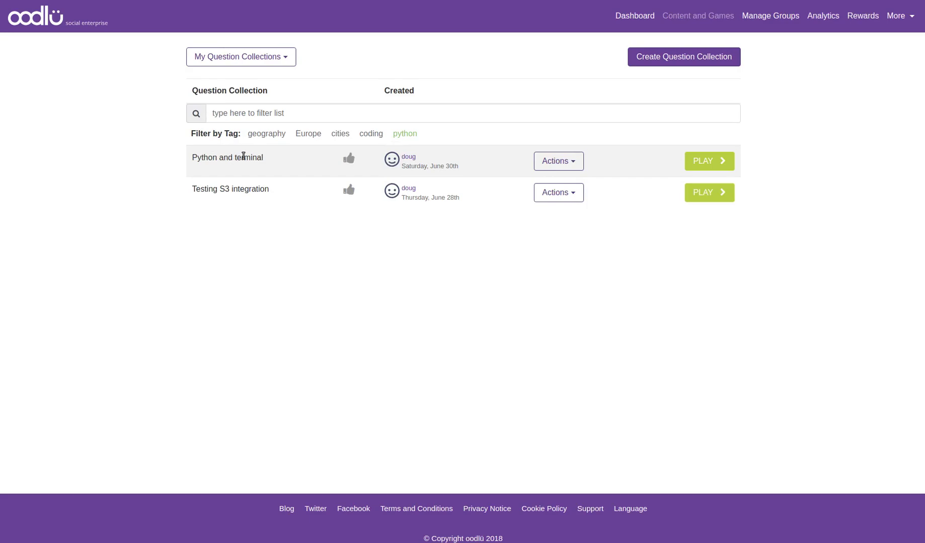
{"action": "left_click", "coordinate": [398, 136]}
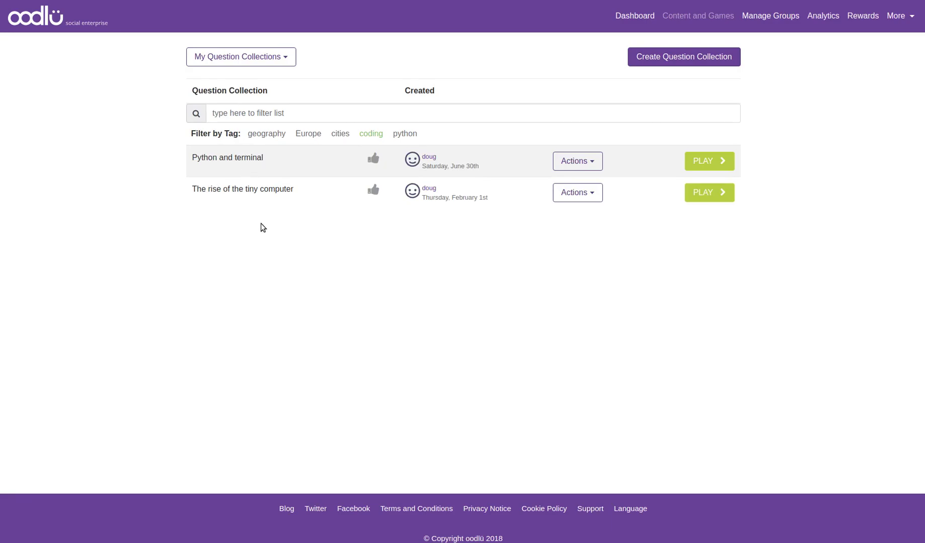
{"action": "left_click", "coordinate": [372, 134]}
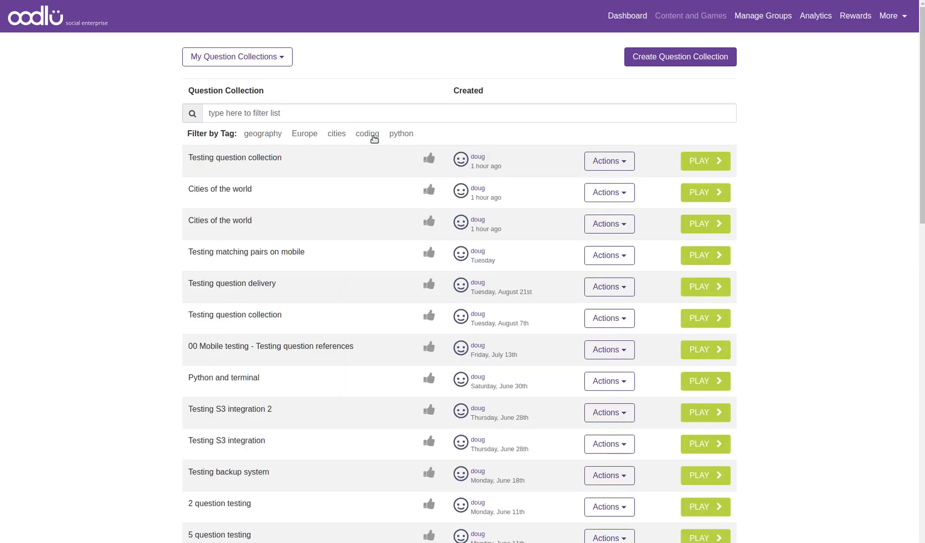
{"action": "left_click", "coordinate": [259, 136]}
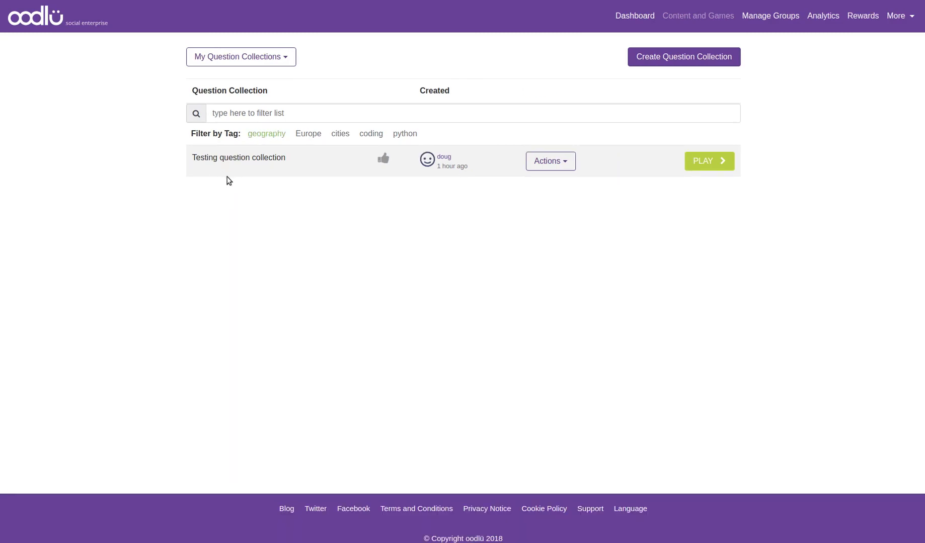
{"action": "left_click", "coordinate": [276, 136]}
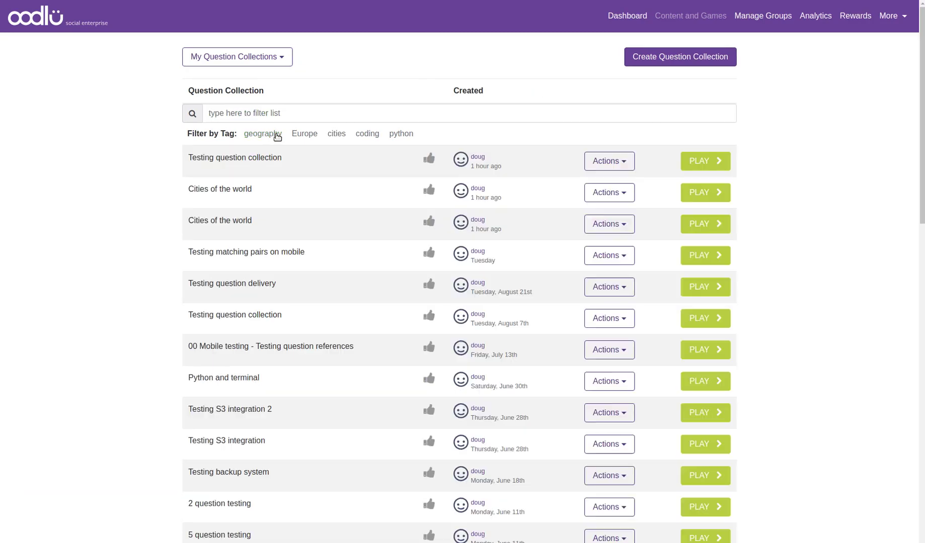
{"action": "left_click", "coordinate": [370, 136]}
{"action": "left_click", "coordinate": [402, 138]}
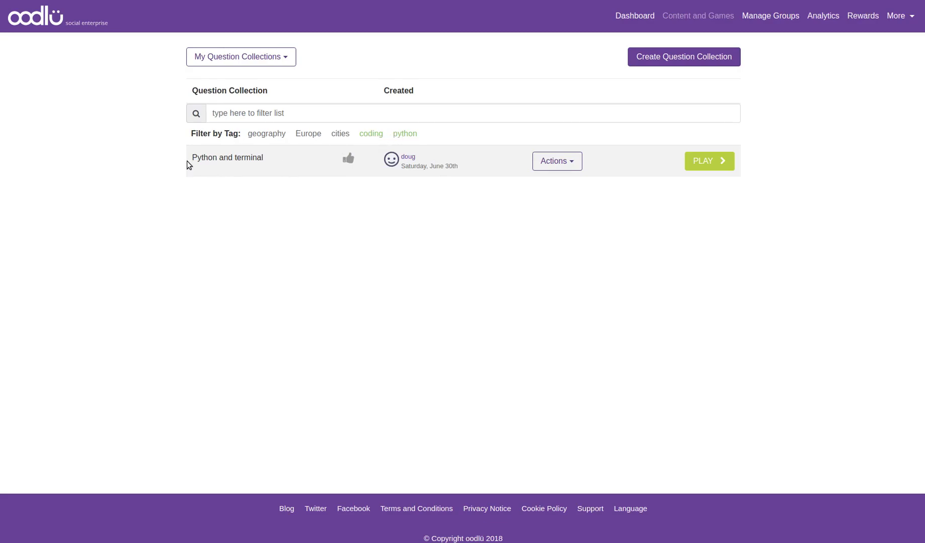
{"action": "left_click", "coordinate": [373, 137]}
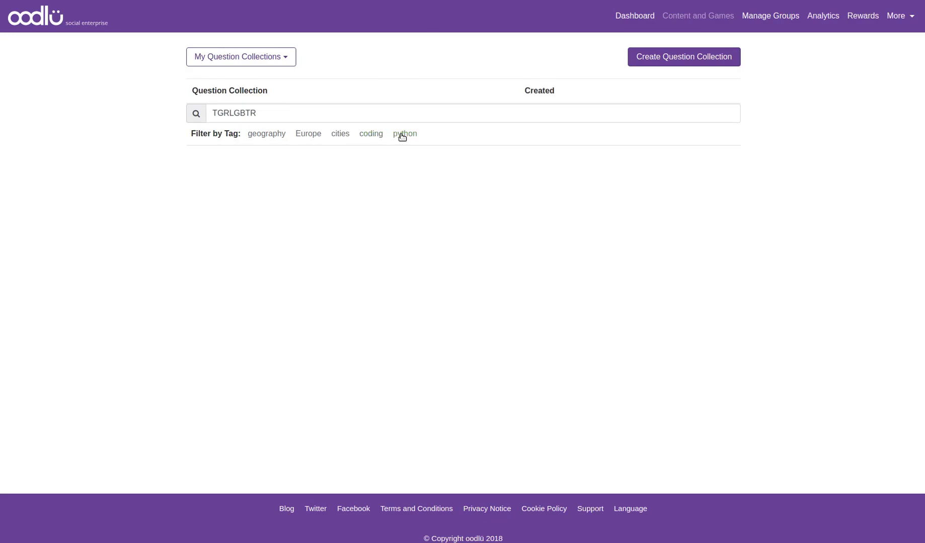
{"action": "left_click", "coordinate": [254, 137]}
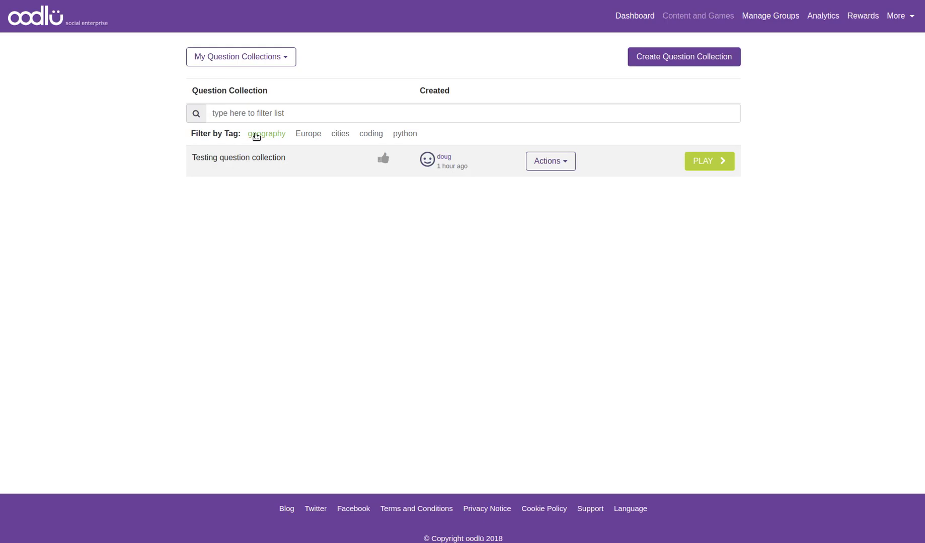
{"action": "left_click", "coordinate": [302, 136]}
{"action": "left_click", "coordinate": [262, 135]}
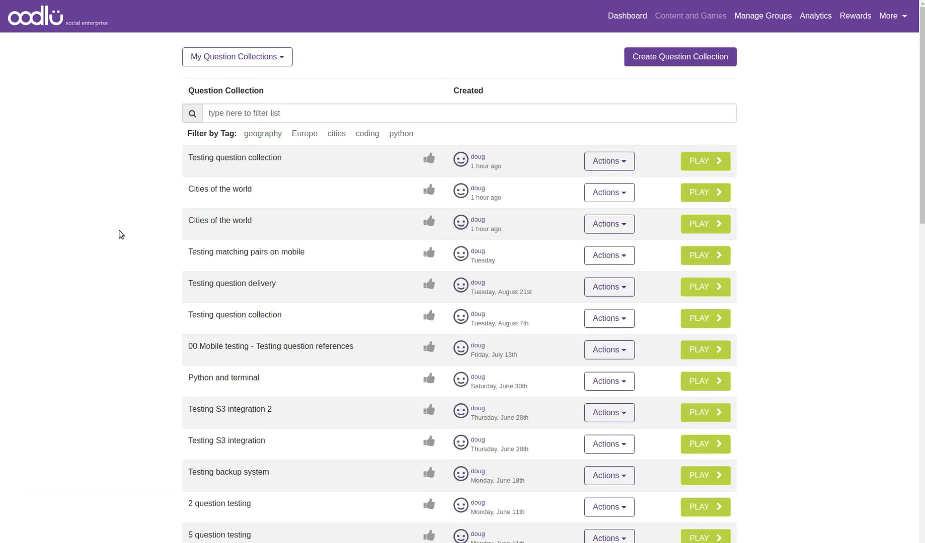